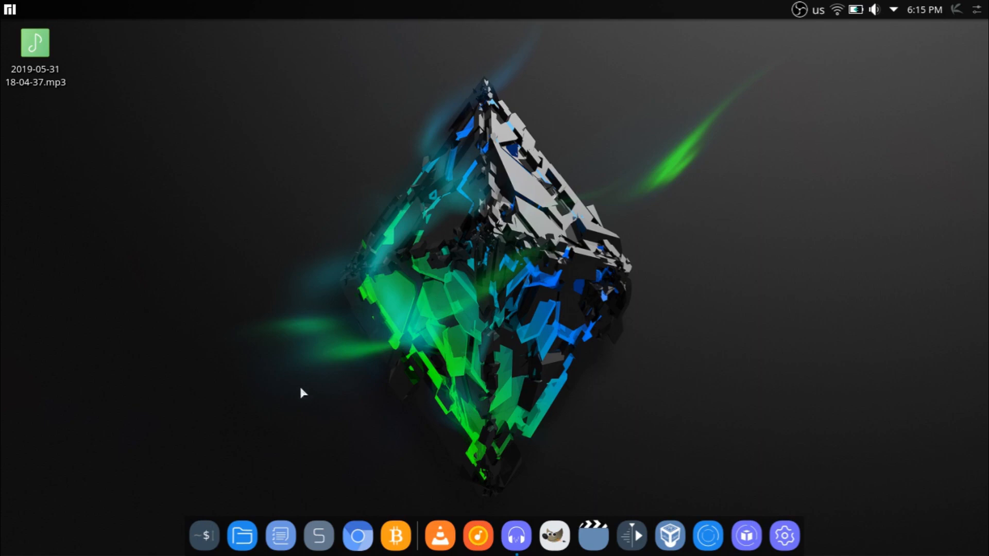
{"action": "right_click", "coordinate": [289, 232]}
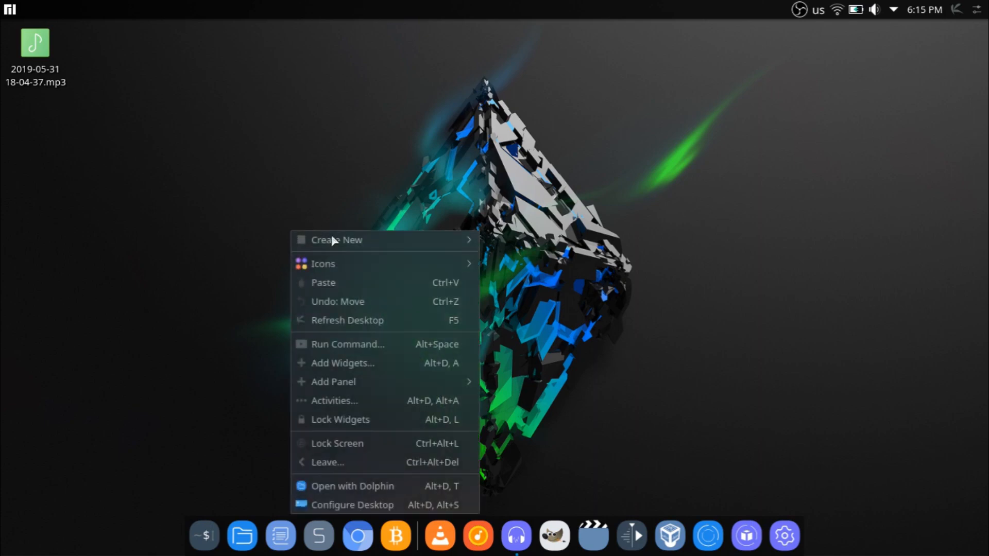
{"action": "mouse_move", "coordinate": [367, 245]}
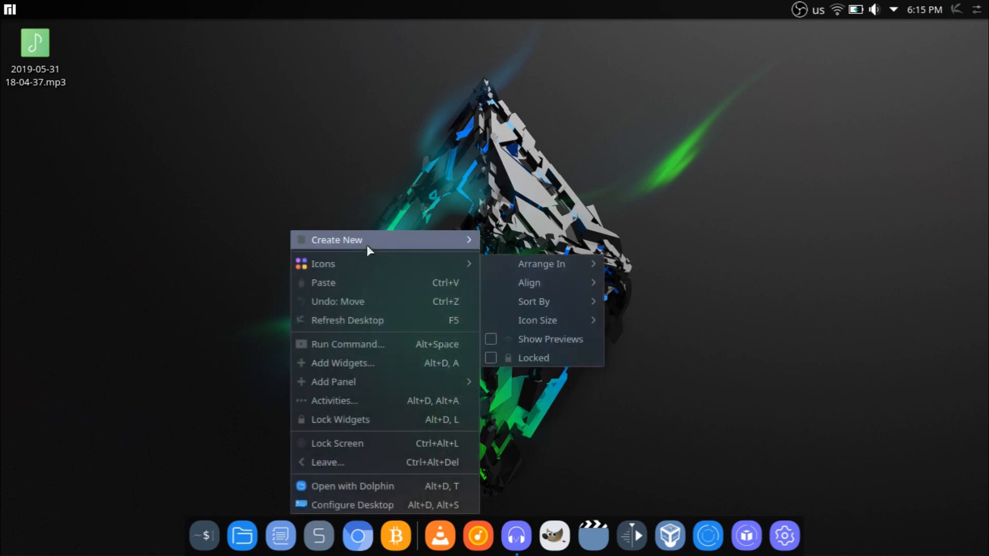
{"action": "left_click", "coordinate": [411, 165]}
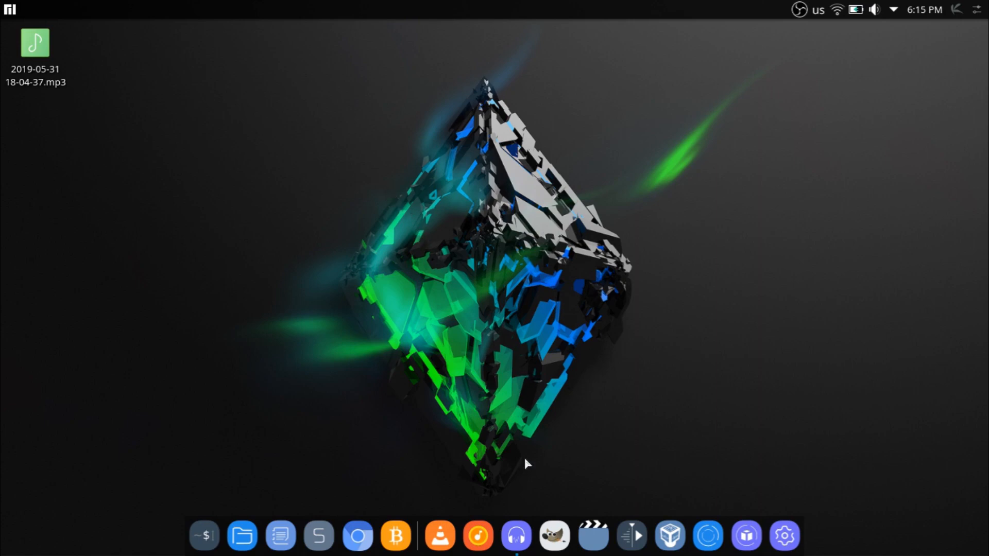
{"action": "left_click", "coordinate": [521, 536]}
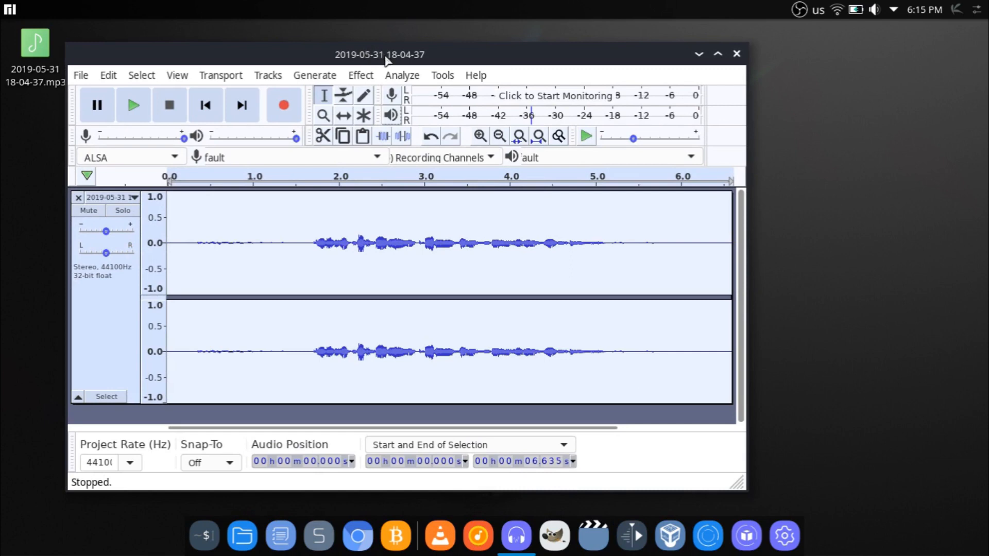
{"action": "left_click_drag", "start_coordinate": [384, 61], "coordinate": [475, 70]}
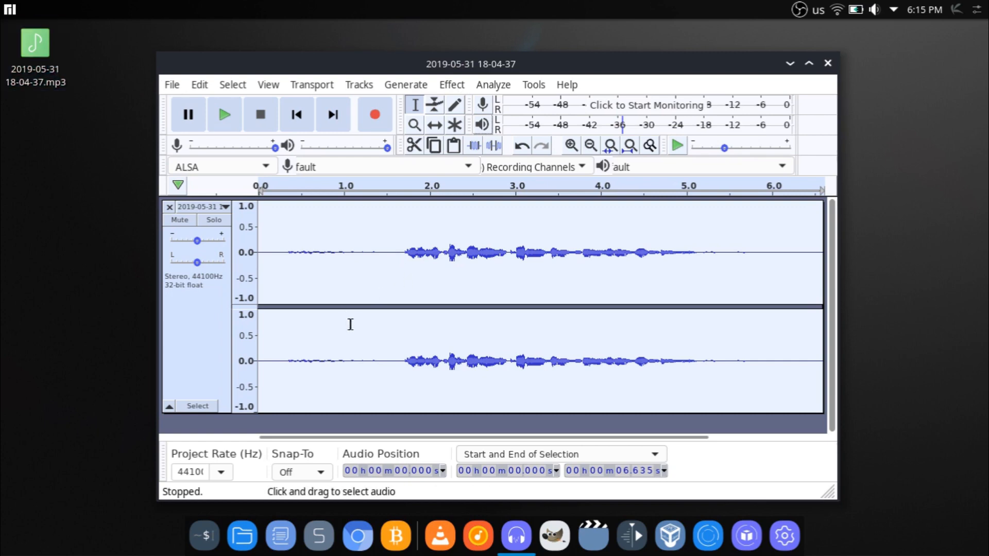
{"action": "key", "text": "ctrl"}
{"action": "key", "text": "ctrl"}
{"action": "key", "text": "ctrl+a"}
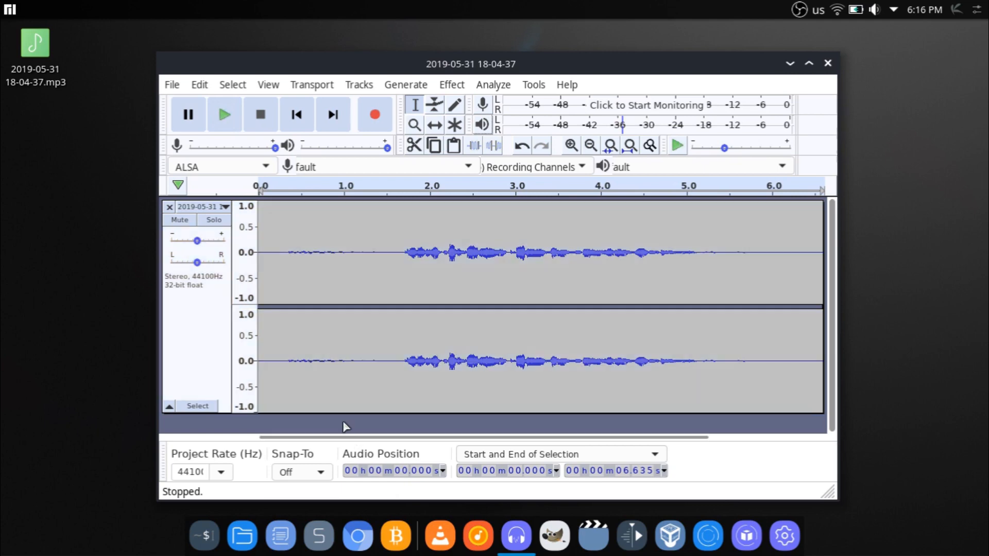
{"action": "left_click", "coordinate": [339, 420]}
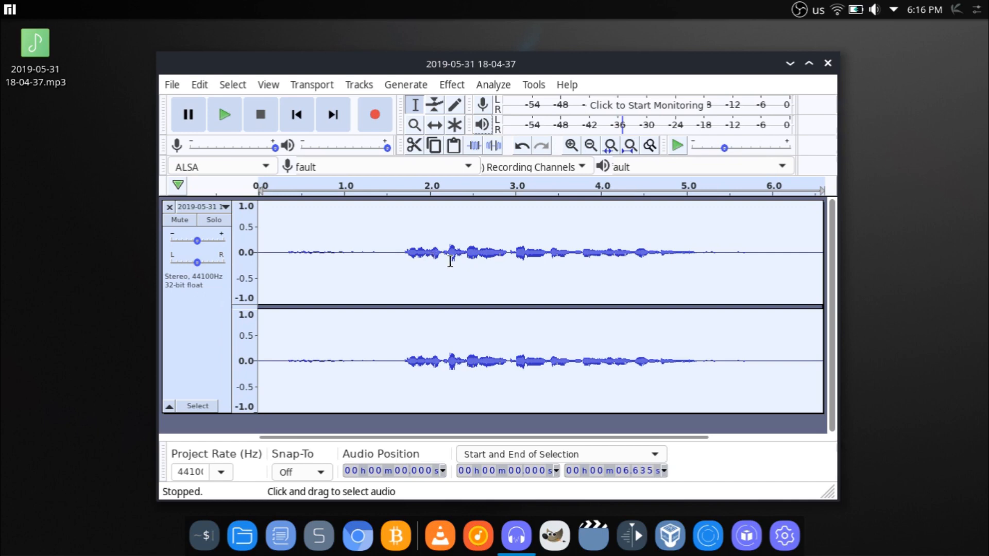
{"action": "left_click_drag", "start_coordinate": [428, 62], "coordinate": [308, 53]}
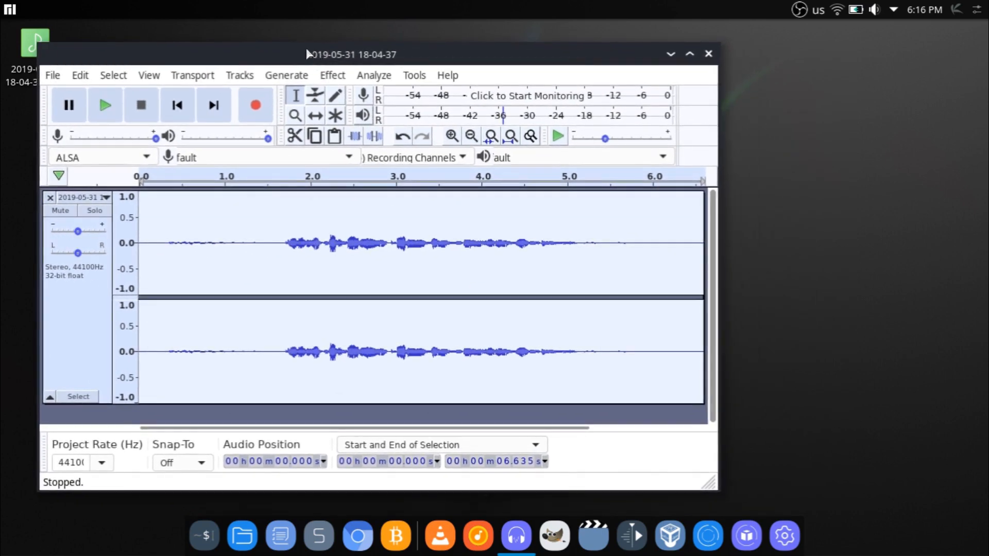
Step: Switch to OBS and mute the Mic/Aux channel in the audio mixer
{"action": "left_click", "coordinate": [798, 10]}
{"action": "left_click_drag", "start_coordinate": [605, 52], "coordinate": [651, 58]}
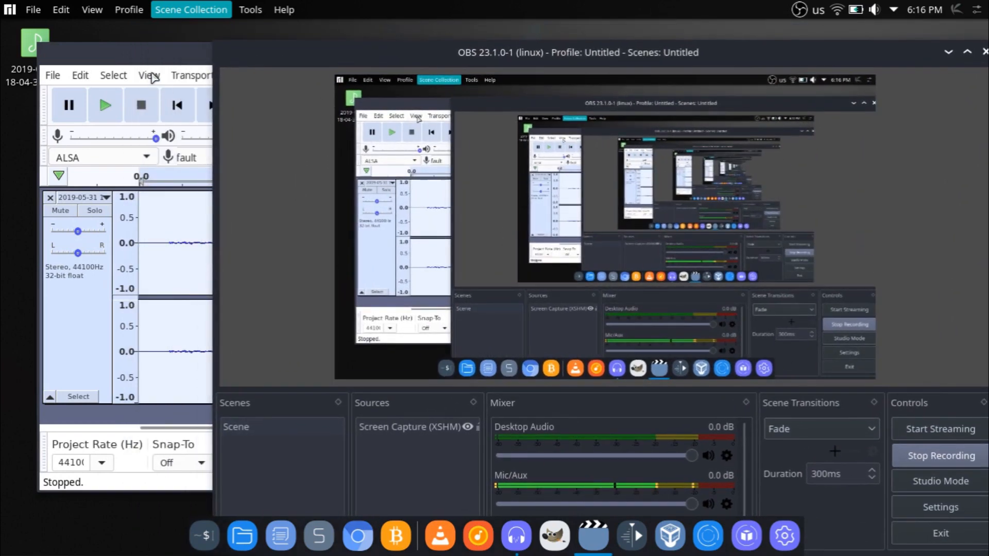
{"action": "left_click", "coordinate": [154, 61]}
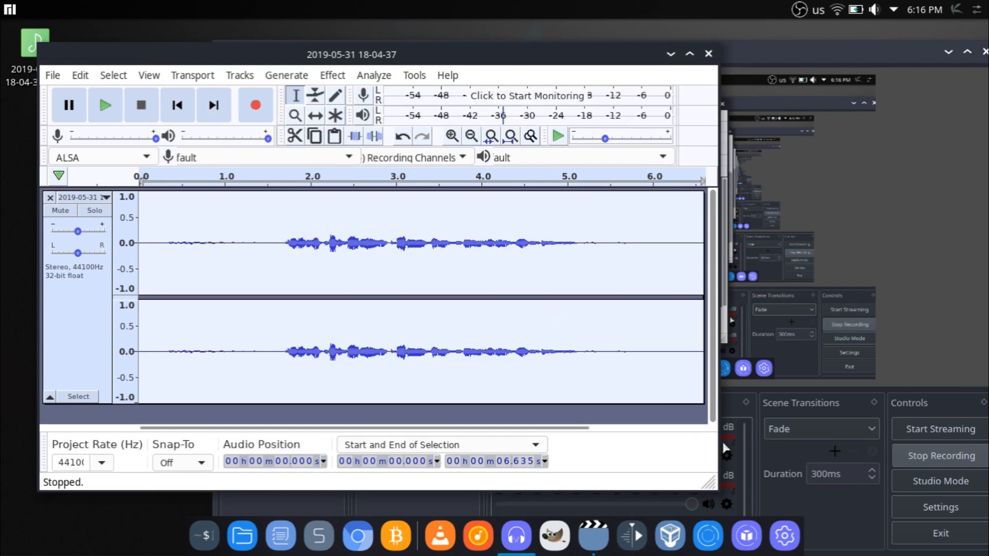
{"action": "left_click", "coordinate": [709, 505]}
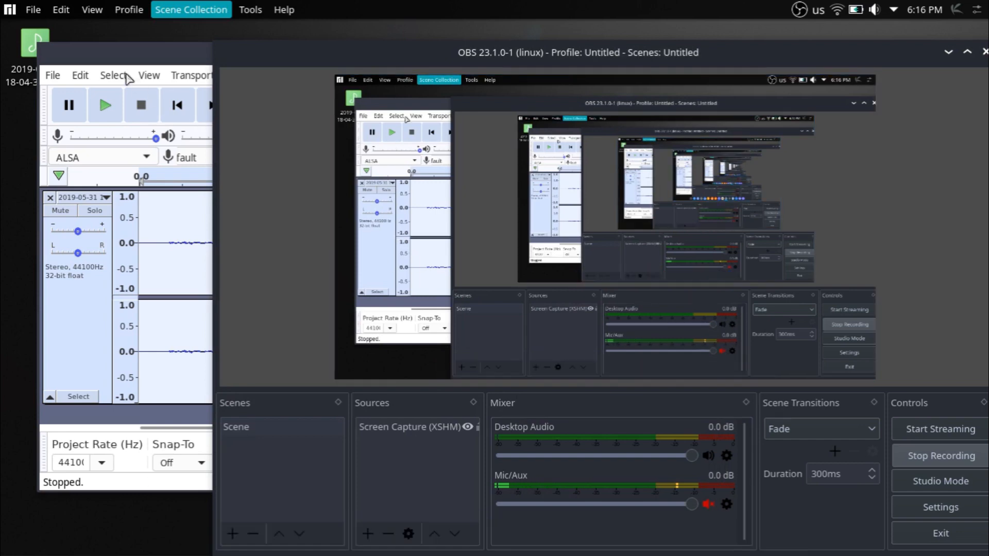
Step: Play the stereo recording in Audacity, then unmute the Mic/Aux channel in OBS
{"action": "left_click", "coordinate": [107, 106]}
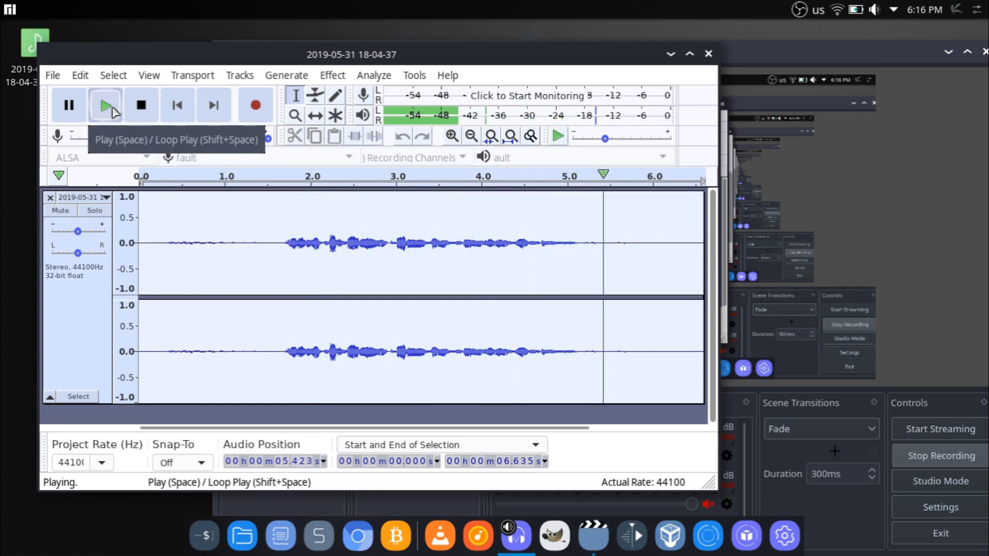
{"action": "left_click", "coordinate": [108, 107]}
{"action": "left_click", "coordinate": [793, 505]}
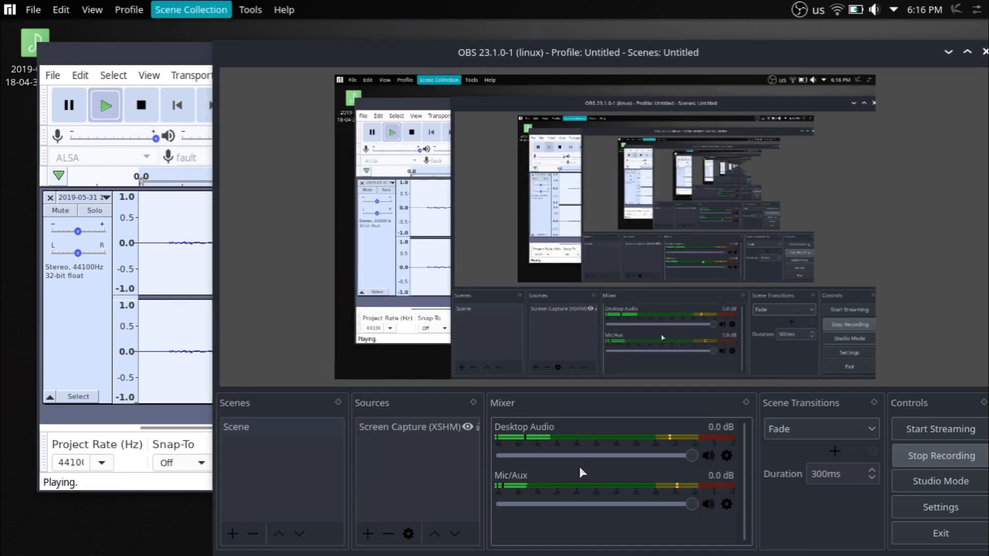
Step: Return to Audacity, play the recording from about the 1-second mark and stop playback
{"action": "left_click", "coordinate": [106, 105]}
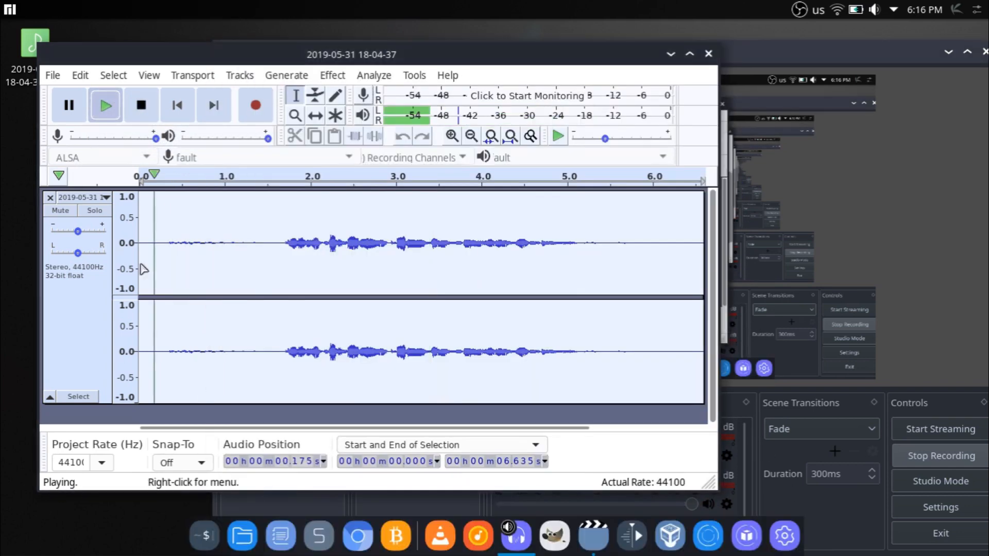
{"action": "left_click", "coordinate": [222, 178]}
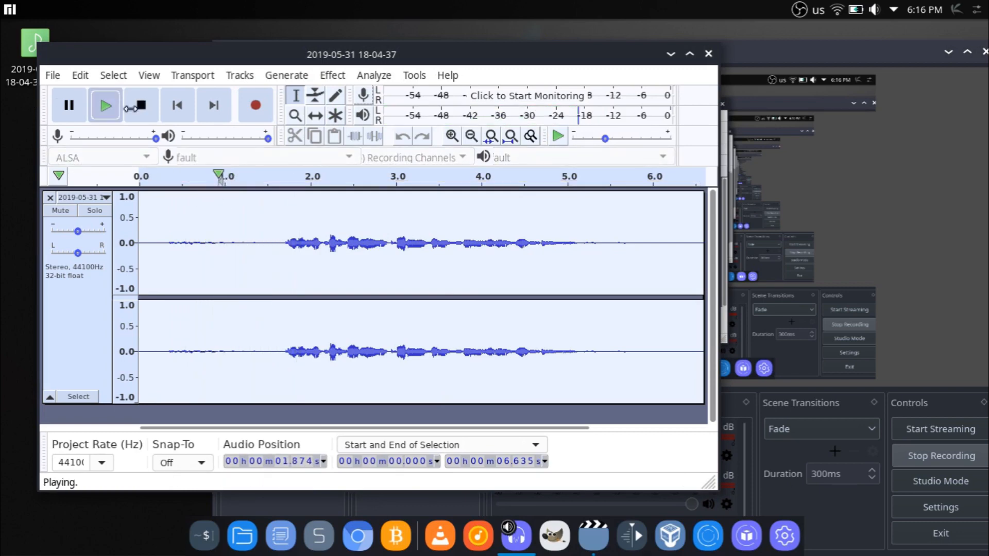
{"action": "left_click", "coordinate": [138, 101]}
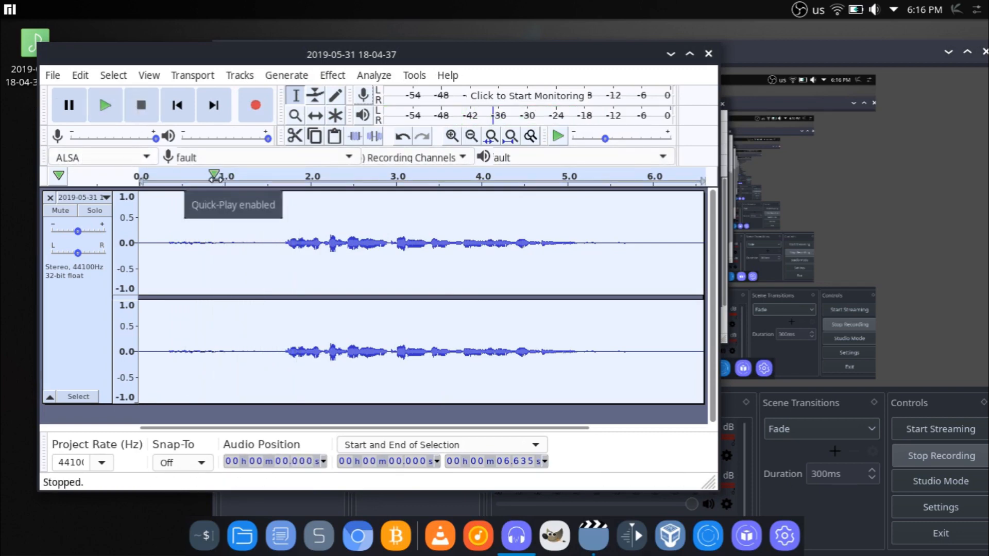
Step: Mix the stereo track down to mono
{"action": "left_click", "coordinate": [242, 76]}
{"action": "mouse_move", "coordinate": [292, 121]}
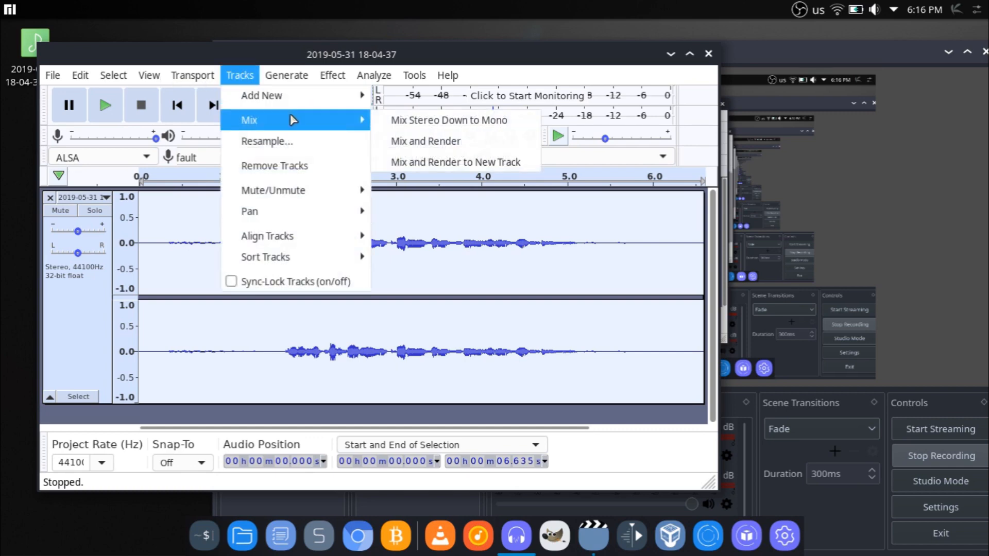
{"action": "left_click", "coordinate": [422, 130]}
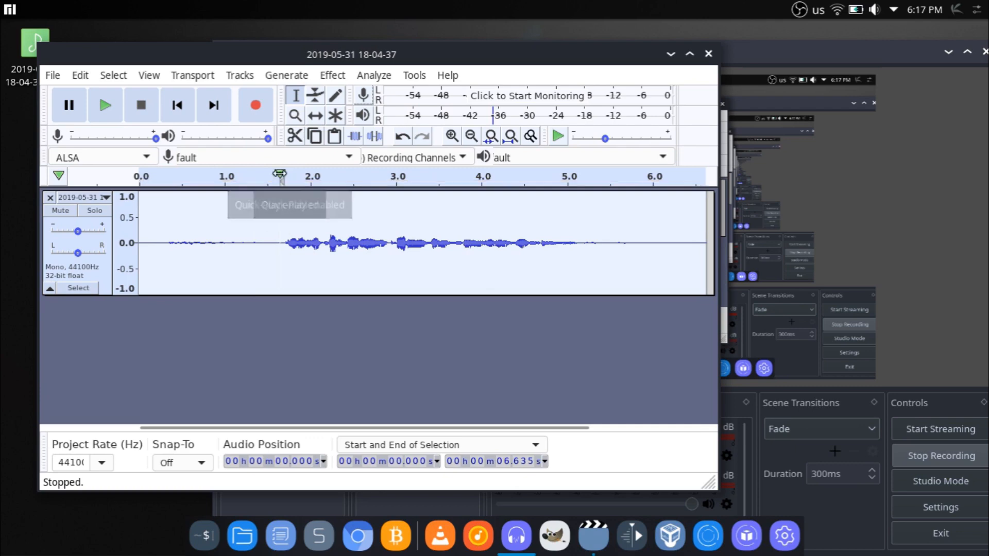
Step: Listen to the mono track from about 1.5 seconds, just before the speech begins, and stop playback
{"action": "left_click", "coordinate": [281, 180]}
{"action": "key", "text": "space"}
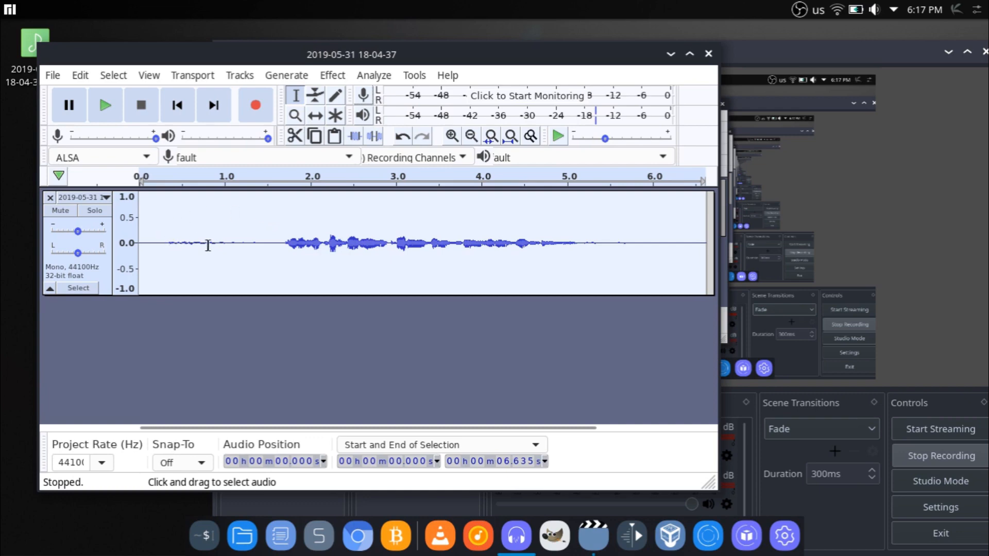
{"action": "left_click", "coordinate": [269, 178]}
{"action": "key", "text": "space"}
Step: Select the speech-free section from about 0.127 s to 1.606 s and capture it as the Noise Reduction profile
{"action": "left_click_drag", "start_coordinate": [276, 206], "coordinate": [151, 212]}
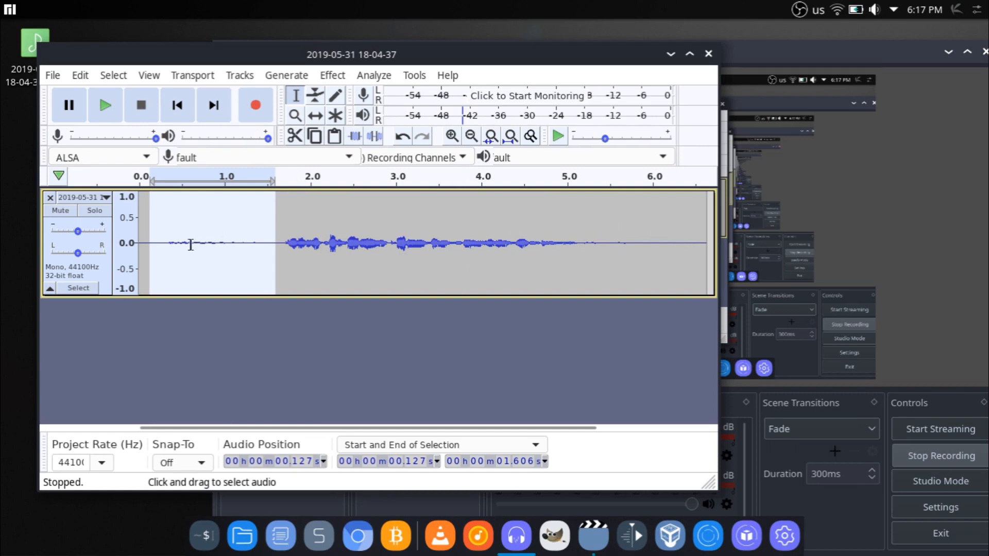
{"action": "left_click", "coordinate": [332, 75]}
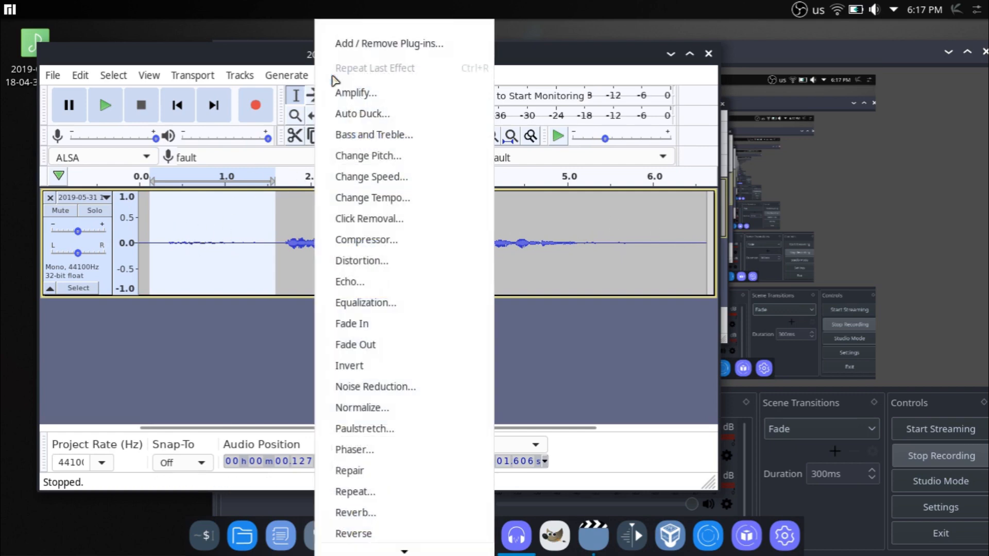
{"action": "left_click", "coordinate": [393, 388]}
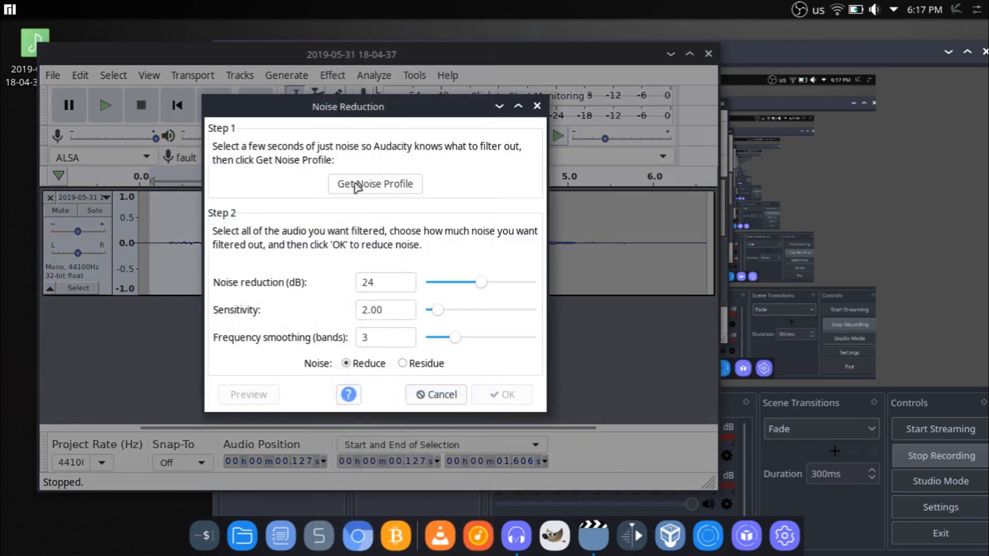
{"action": "left_click", "coordinate": [362, 187]}
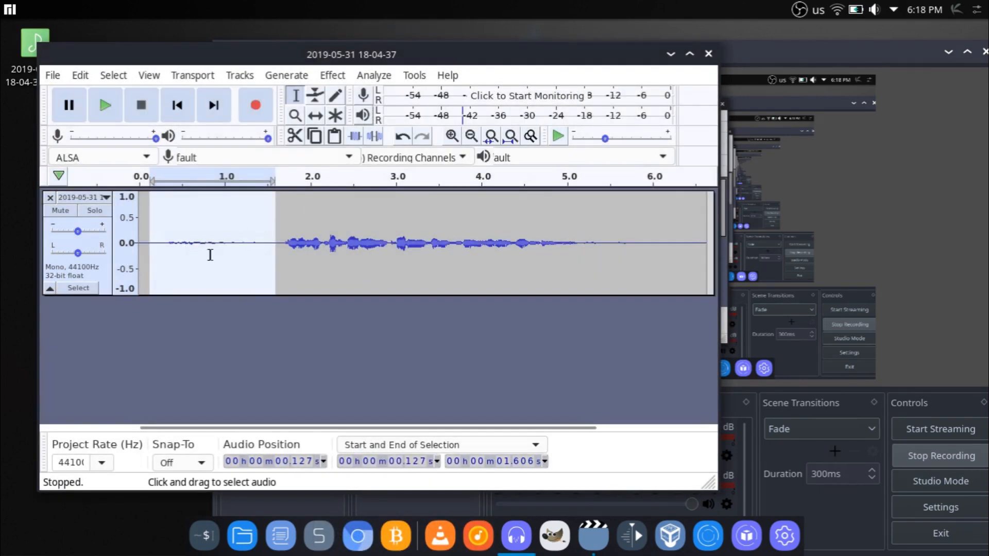
Step: Try Noise Reduction on only the selected noise section with 24 dB reduction, sensitivity 2.00 and 3 smoothing bands
{"action": "left_click", "coordinate": [332, 75]}
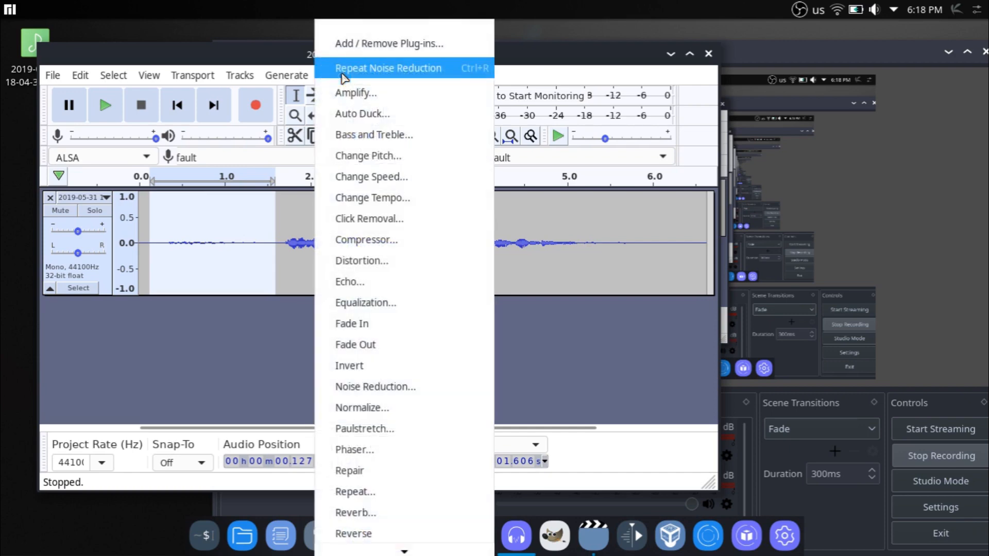
{"action": "left_click", "coordinate": [376, 387]}
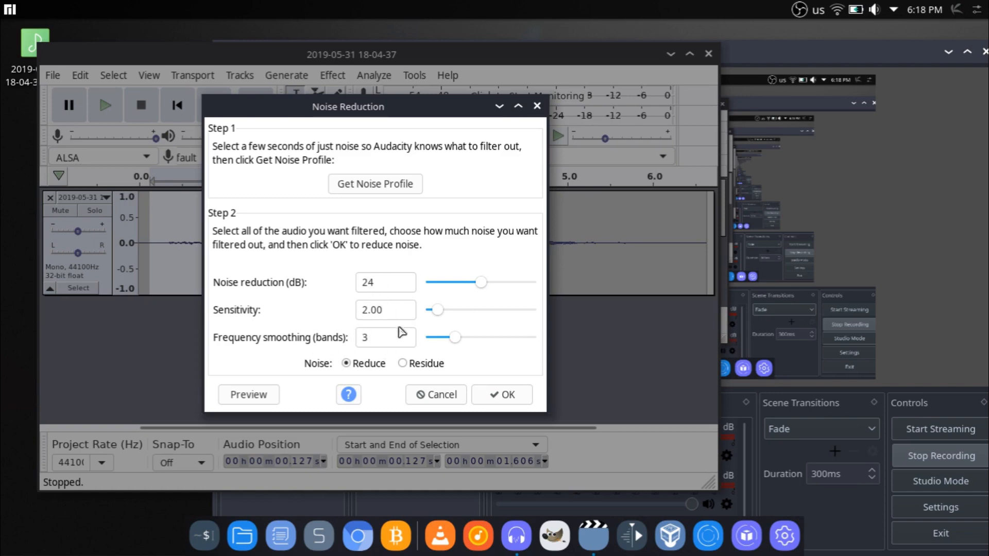
{"action": "left_click", "coordinate": [498, 394]}
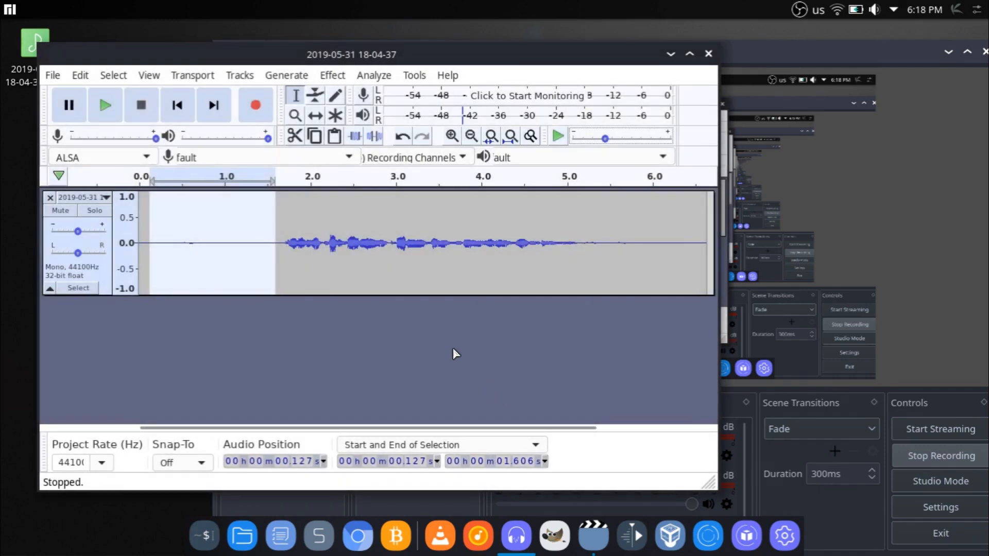
{"action": "left_click", "coordinate": [232, 243]}
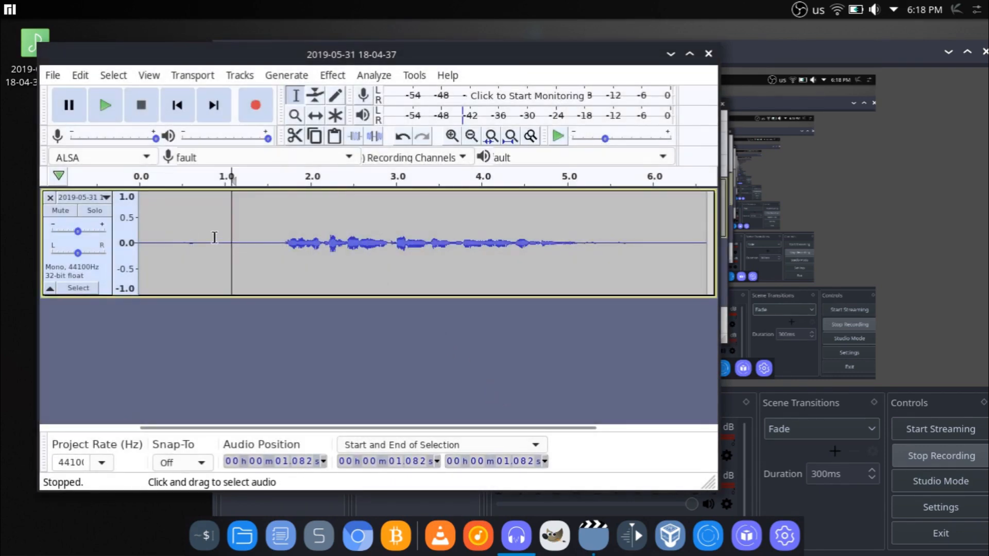
{"action": "left_click_drag", "start_coordinate": [149, 252], "coordinate": [276, 289]}
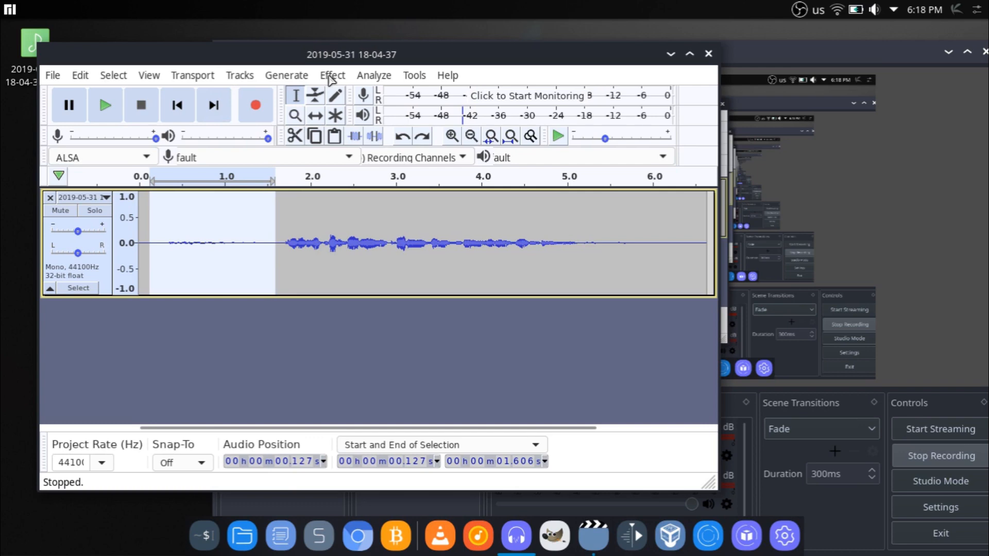
Step: Select the entire track and apply Noise Reduction with 24 dB reduction, sensitivity 2.00 and 3 frequency smoothing bands
{"action": "key", "text": "ctrl+a"}
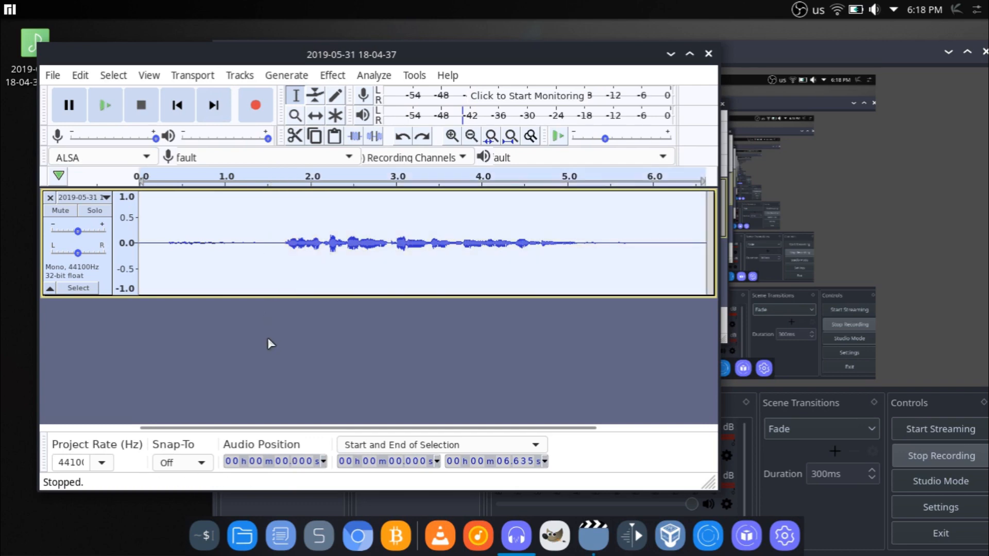
{"action": "left_click", "coordinate": [327, 77]}
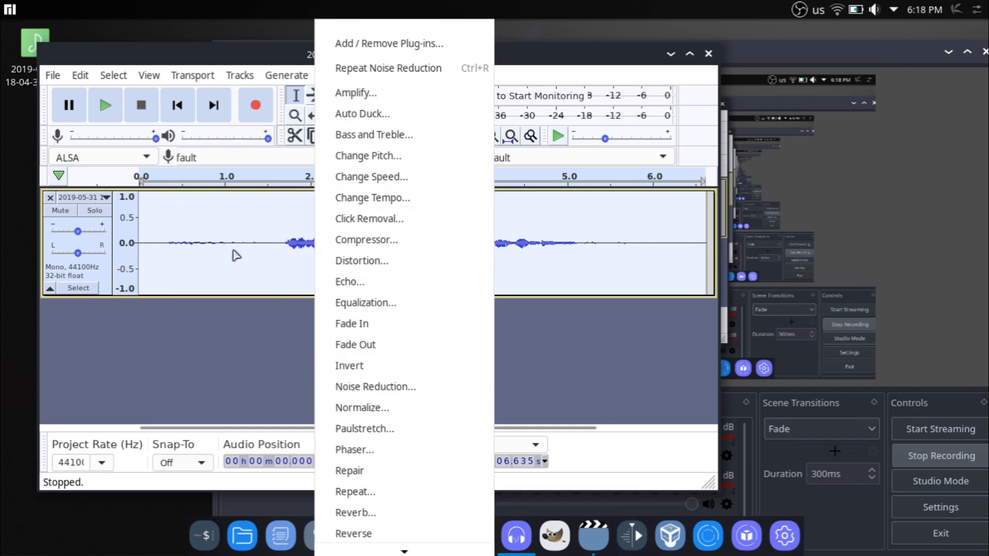
{"action": "left_click", "coordinate": [382, 388]}
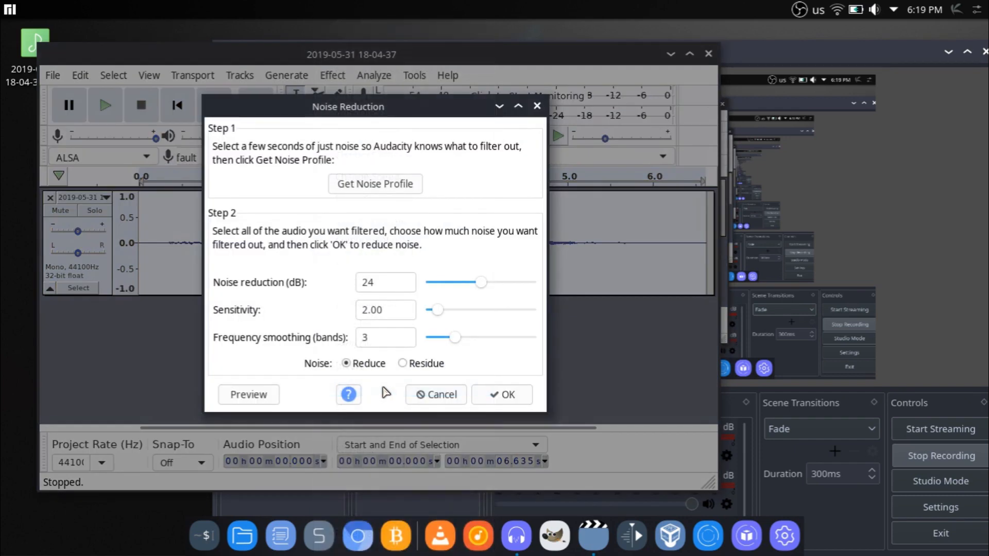
{"action": "left_click", "coordinate": [500, 397]}
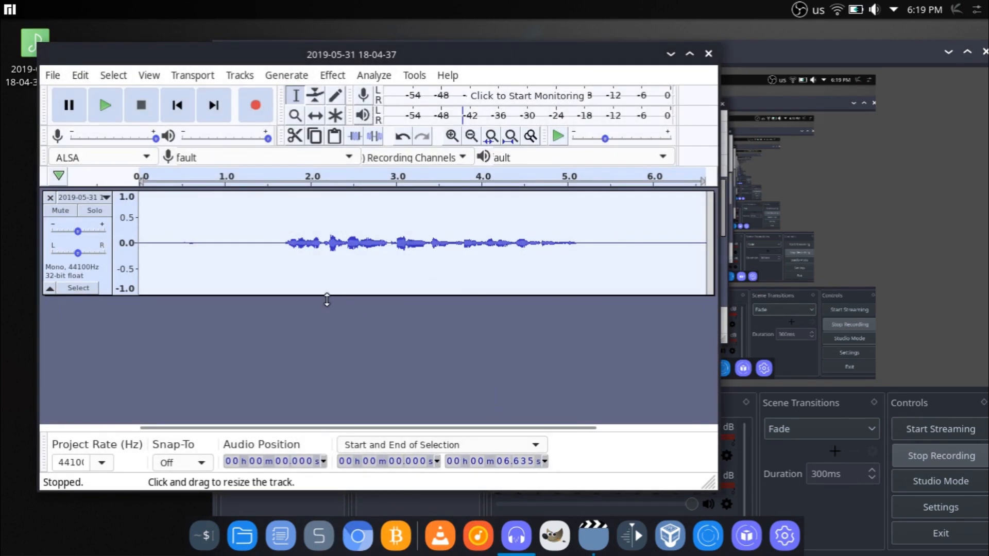
Step: Apply graphic Equalization to the whole track with lows boosted up to 125 Hz, a dip near 500 Hz and a boost around 8000 Hz
{"action": "left_click", "coordinate": [332, 77]}
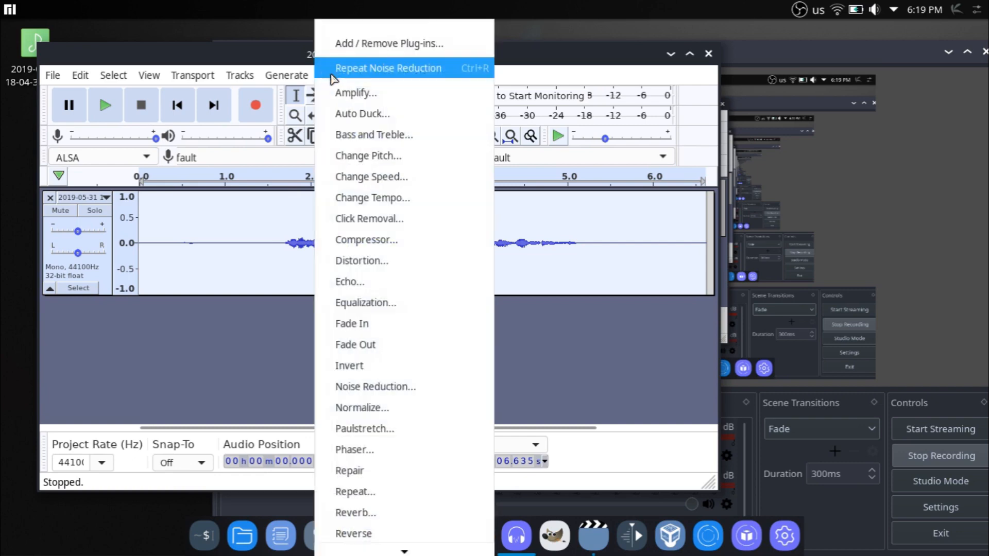
{"action": "left_click", "coordinate": [370, 307]}
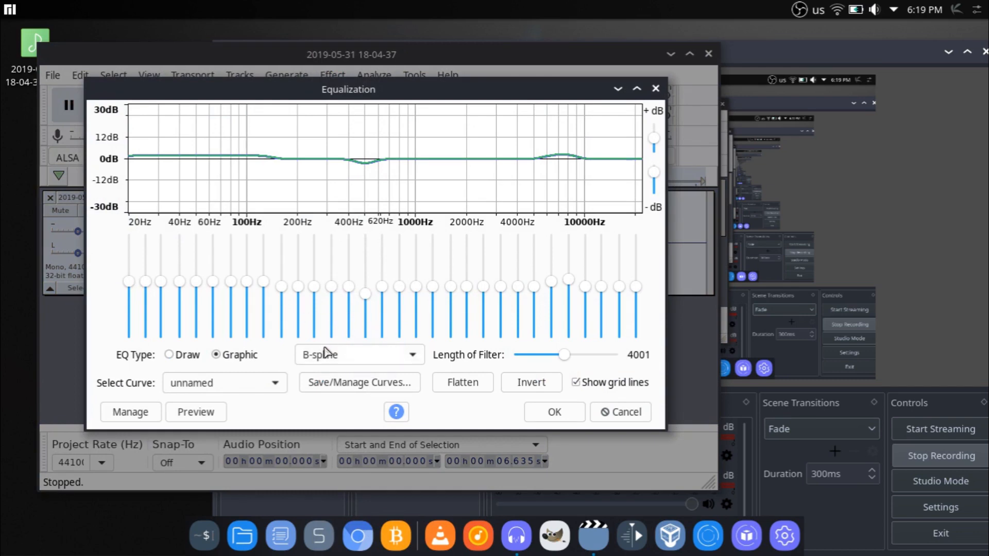
{"action": "left_click", "coordinate": [169, 355]}
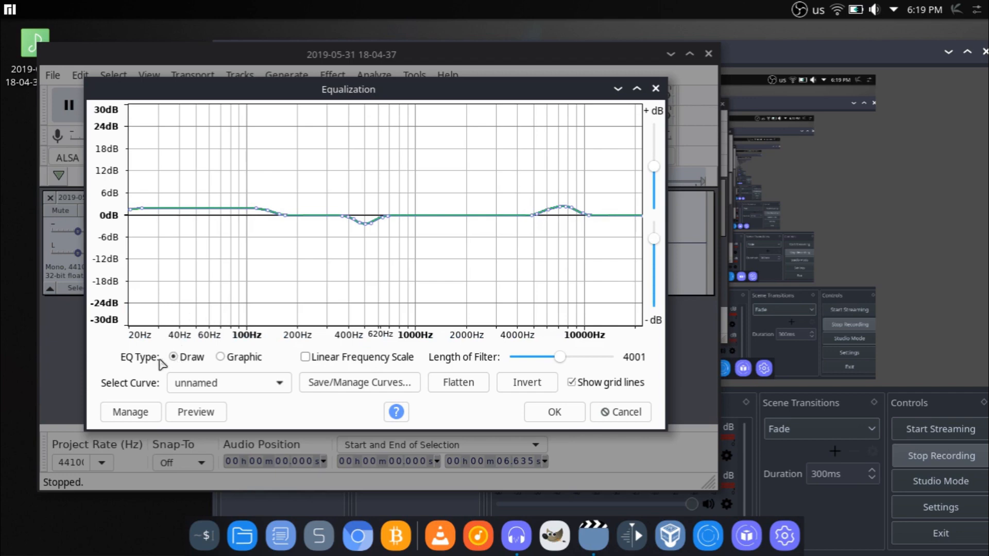
{"action": "left_click", "coordinate": [221, 361]}
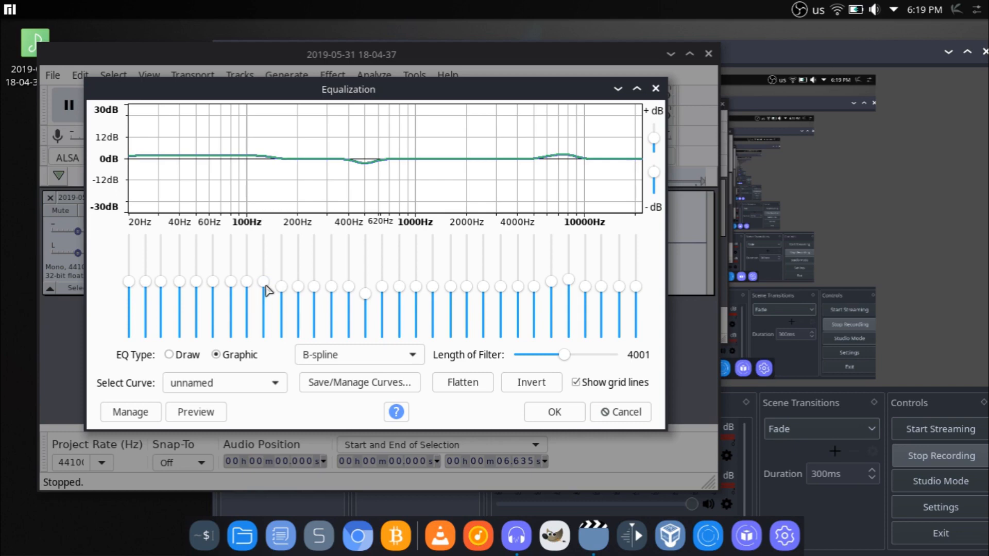
{"action": "mouse_move", "coordinate": [260, 287]}
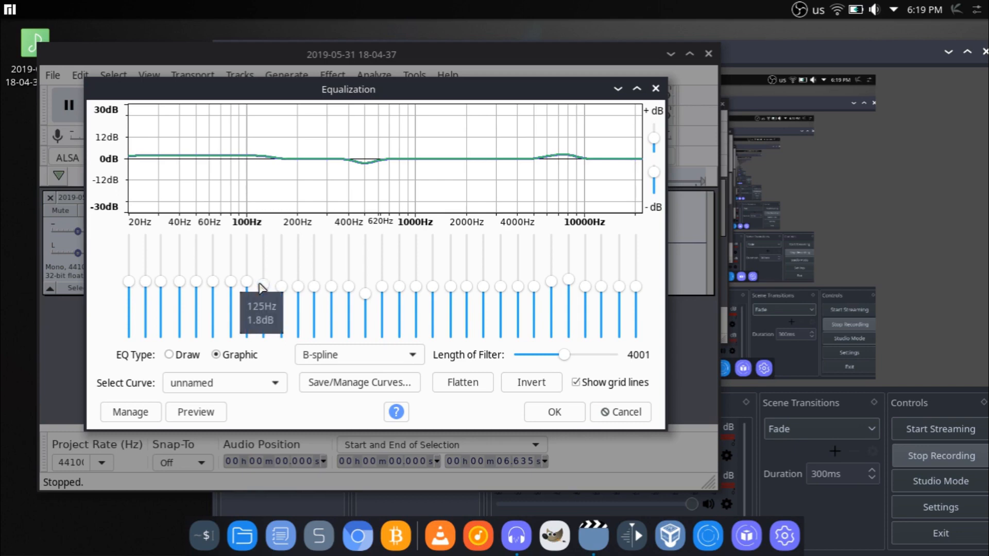
{"action": "left_click_drag", "start_coordinate": [260, 284], "coordinate": [261, 282]}
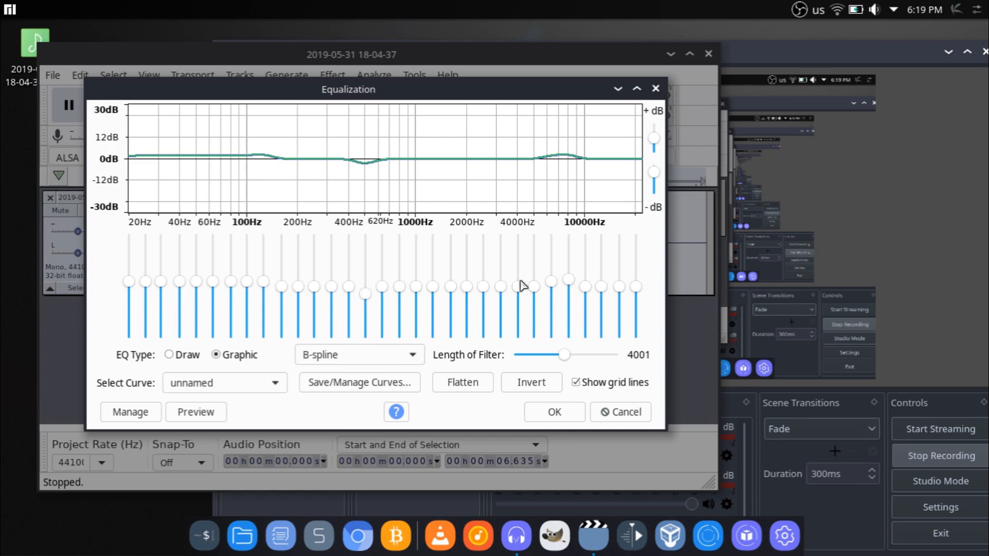
{"action": "left_click", "coordinate": [552, 282]}
{"action": "mouse_move", "coordinate": [215, 283]}
{"action": "mouse_move", "coordinate": [372, 302]}
{"action": "left_click", "coordinate": [561, 412]}
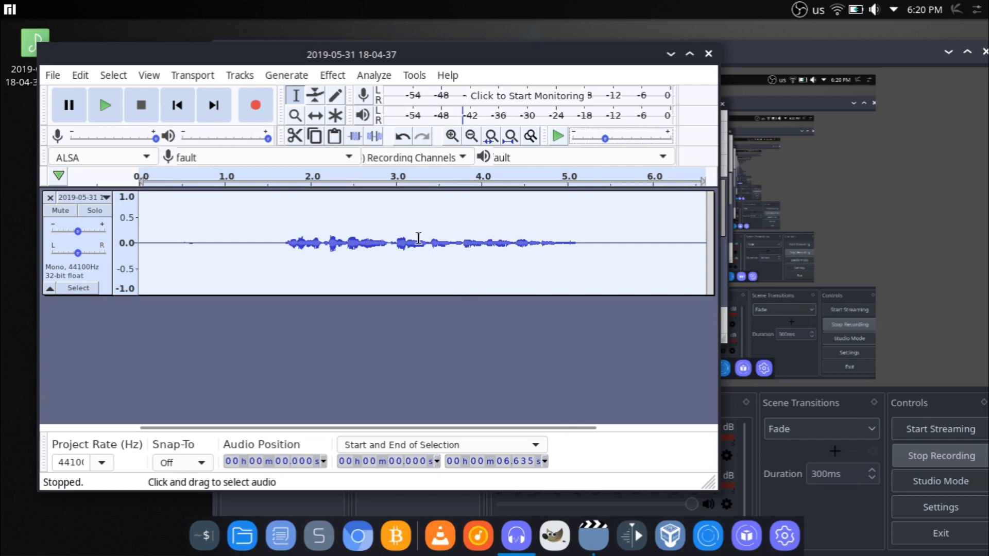
Step: Compress the whole track with threshold -32 dB, noise floor -40 dB, ratio 2.5:1, attack 0.40 secs, release 1.0 secs and make-up gain enabled
{"action": "left_click", "coordinate": [390, 77]}
{"action": "mouse_move", "coordinate": [333, 76]}
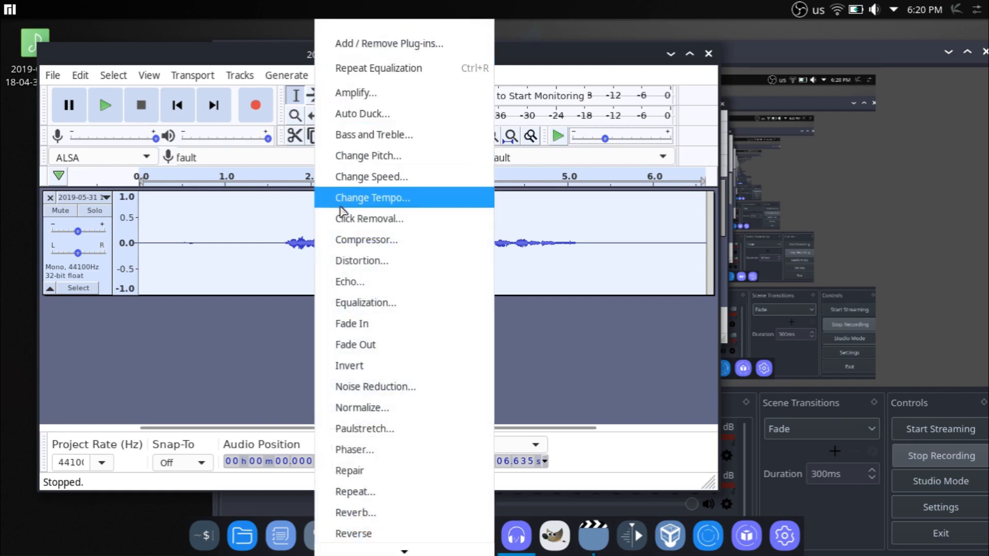
{"action": "left_click", "coordinate": [375, 246]}
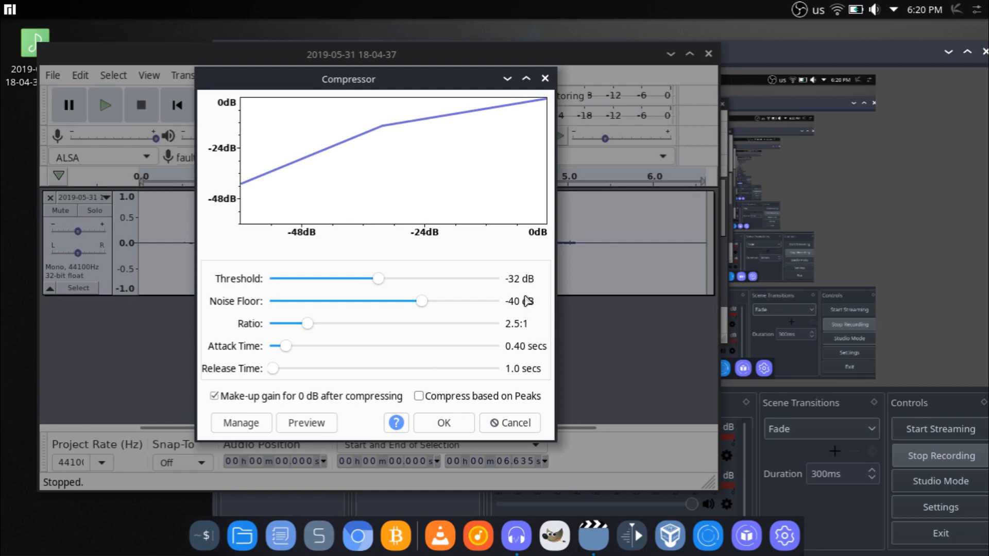
{"action": "left_click", "coordinate": [445, 423]}
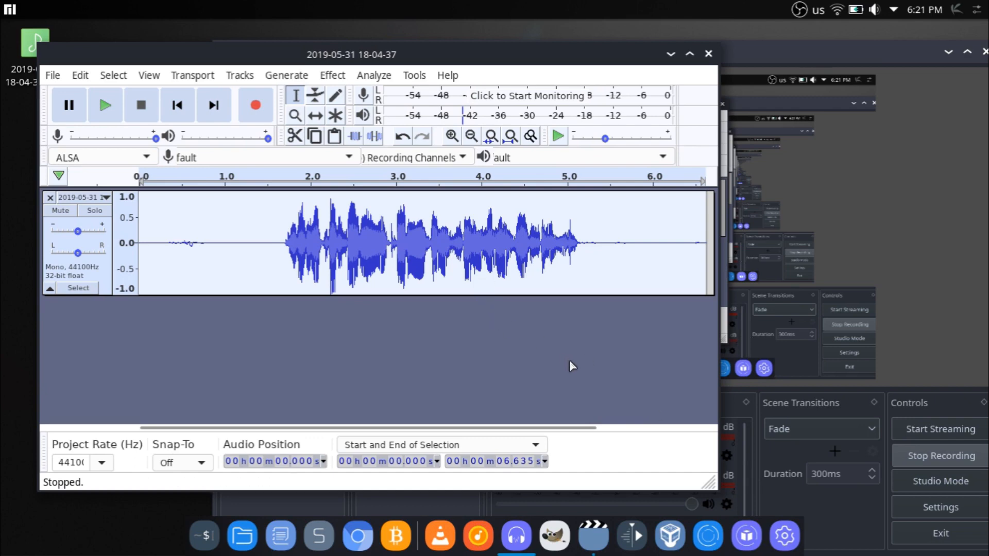
Step: Listen to the compressed track with OBS's Mic/Aux input muted, stop playback, unmute the input and return to Audacity
{"action": "left_click", "coordinate": [711, 503]}
{"action": "left_click", "coordinate": [105, 105]}
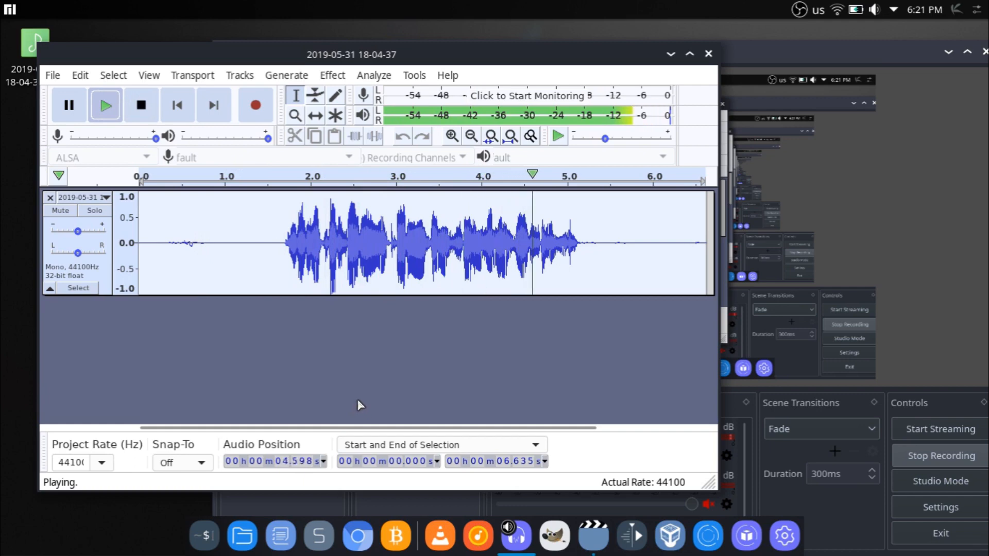
{"action": "key", "text": "space"}
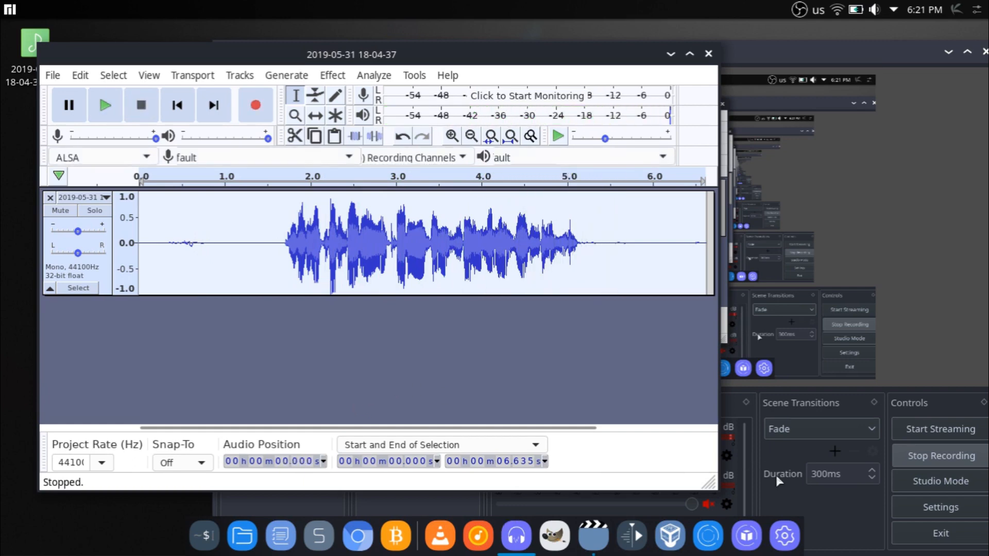
{"action": "left_click", "coordinate": [707, 497]}
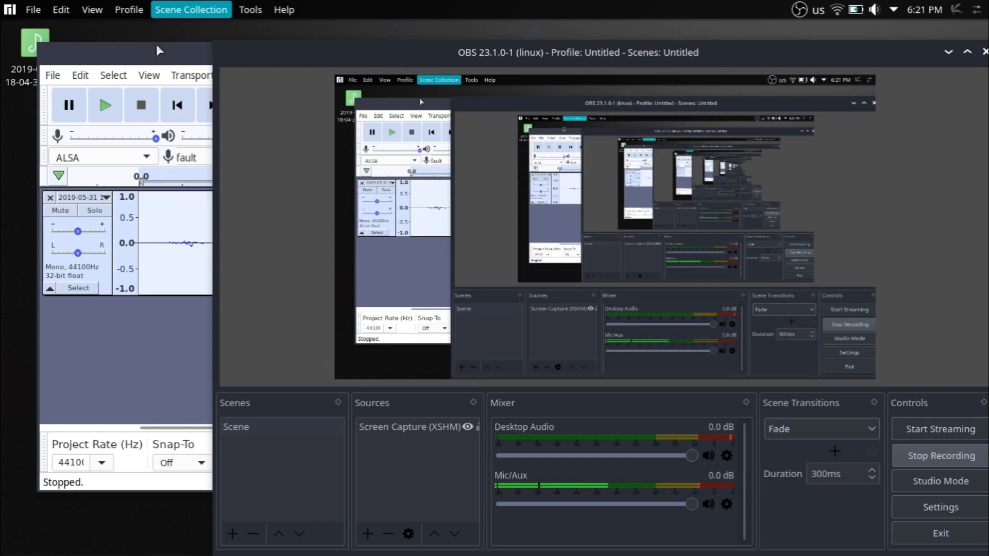
{"action": "left_click_drag", "start_coordinate": [160, 53], "coordinate": [190, 52]}
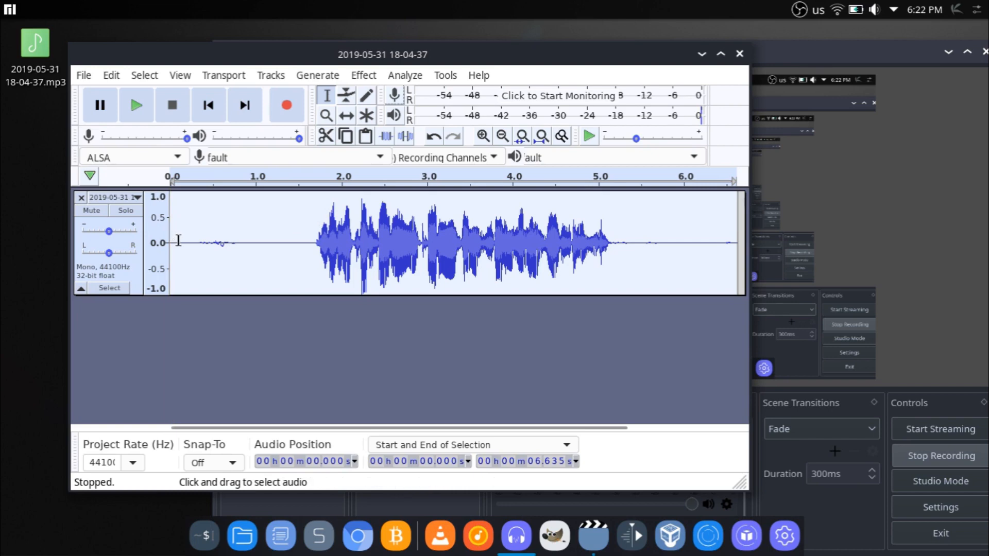
{"action": "left_click", "coordinate": [109, 232]}
{"action": "left_click_drag", "start_coordinate": [110, 234], "coordinate": [110, 235]}
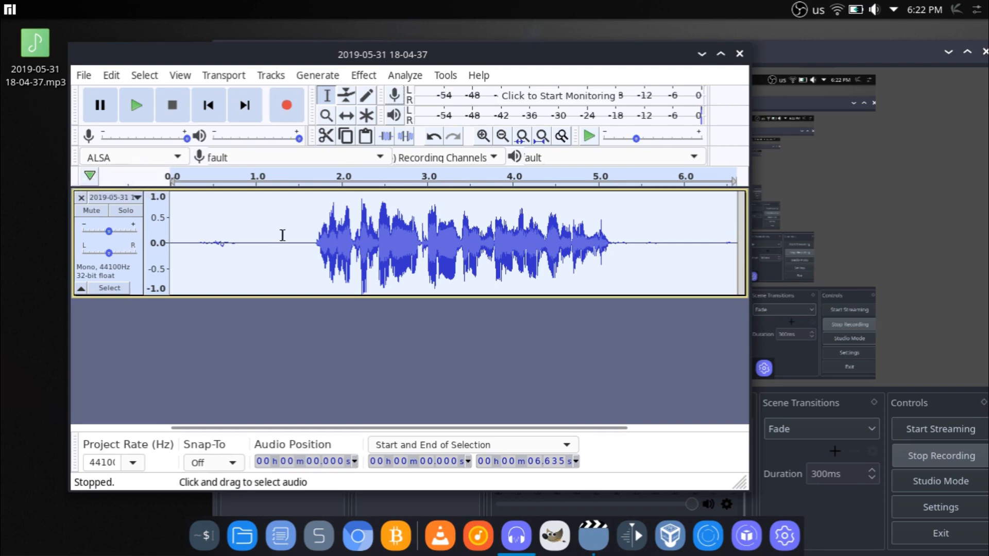
{"action": "left_click", "coordinate": [334, 174]}
{"action": "left_click", "coordinate": [335, 173]}
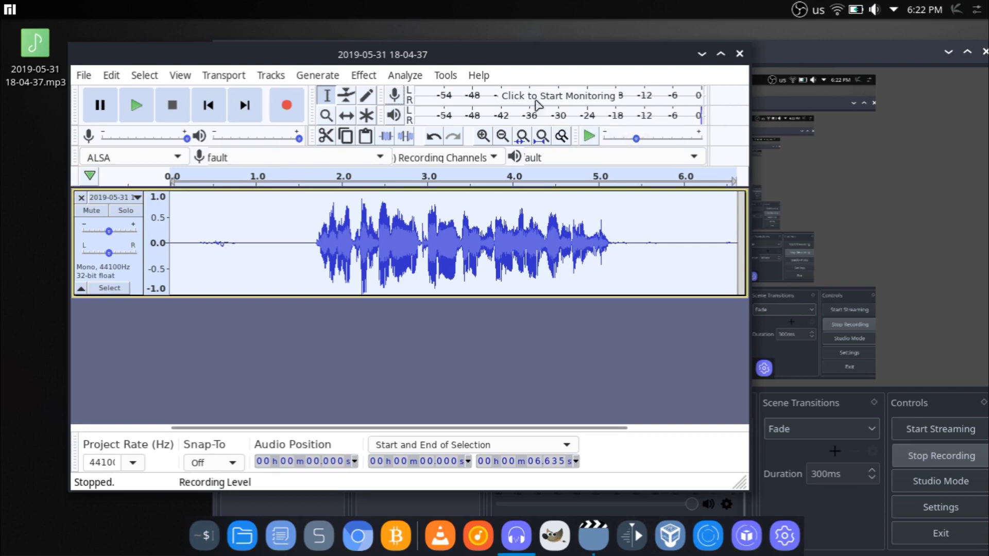
{"action": "left_click", "coordinate": [84, 75]}
{"action": "mouse_move", "coordinate": [129, 209]}
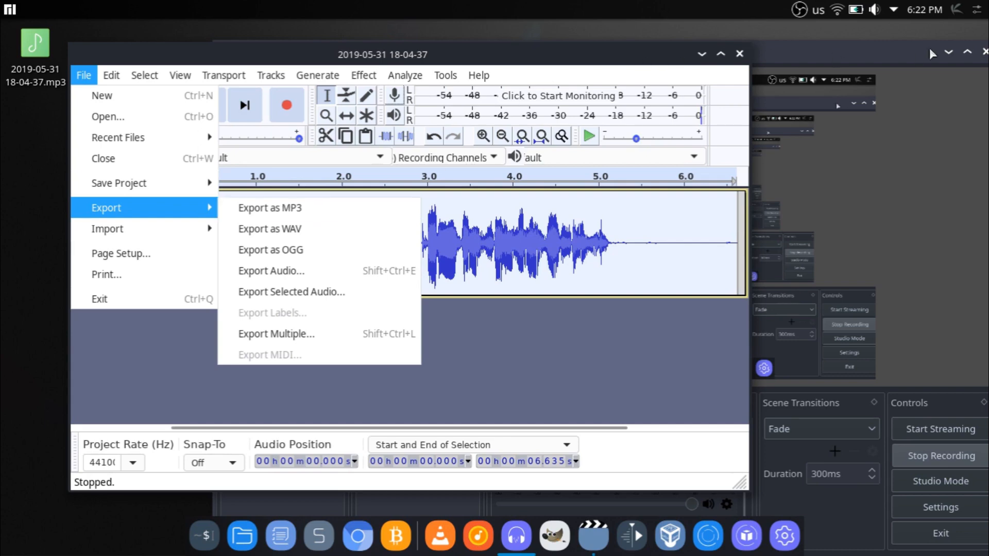
Step: Hide the OBS window and close the Audacity project without saving its changes
{"action": "left_click", "coordinate": [800, 5]}
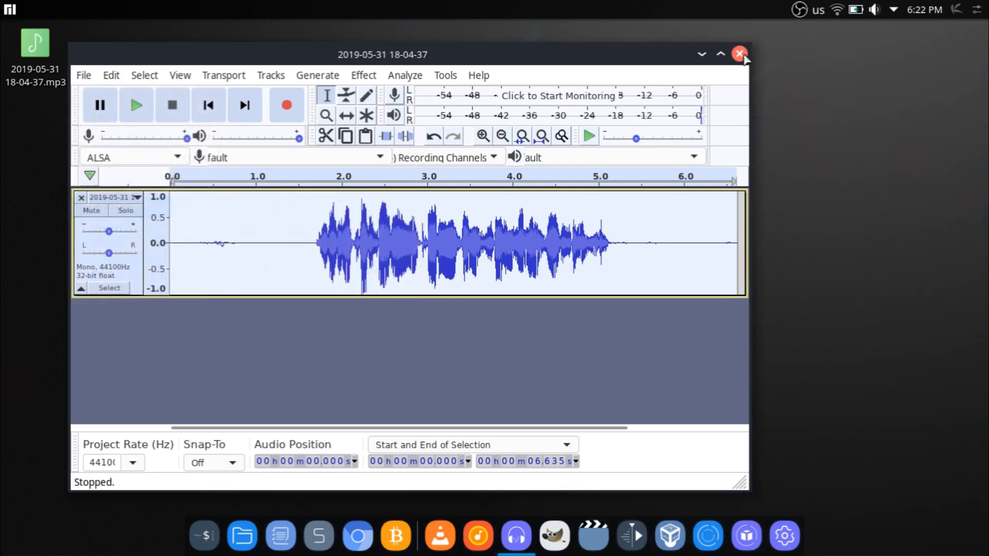
{"action": "left_click", "coordinate": [740, 53]}
{"action": "left_click", "coordinate": [351, 318]}
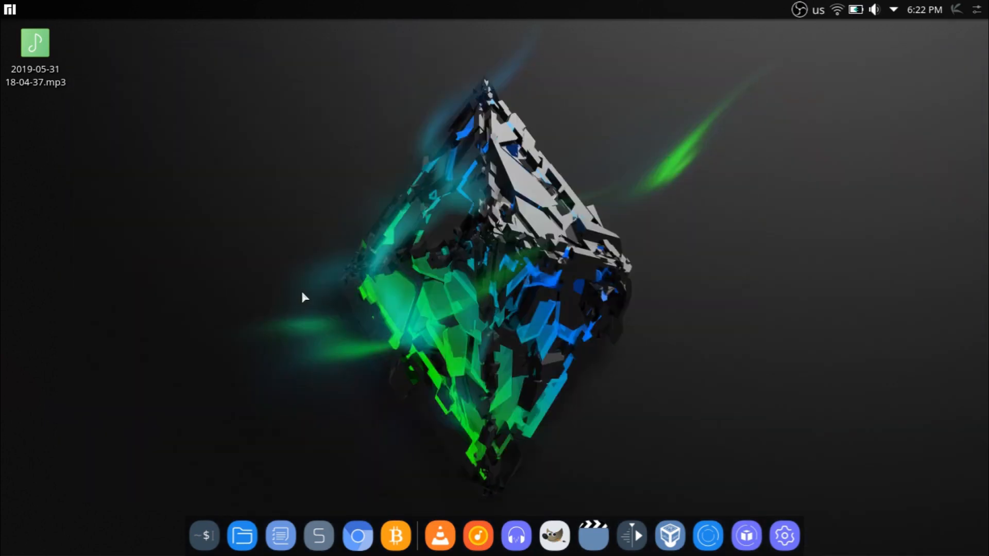